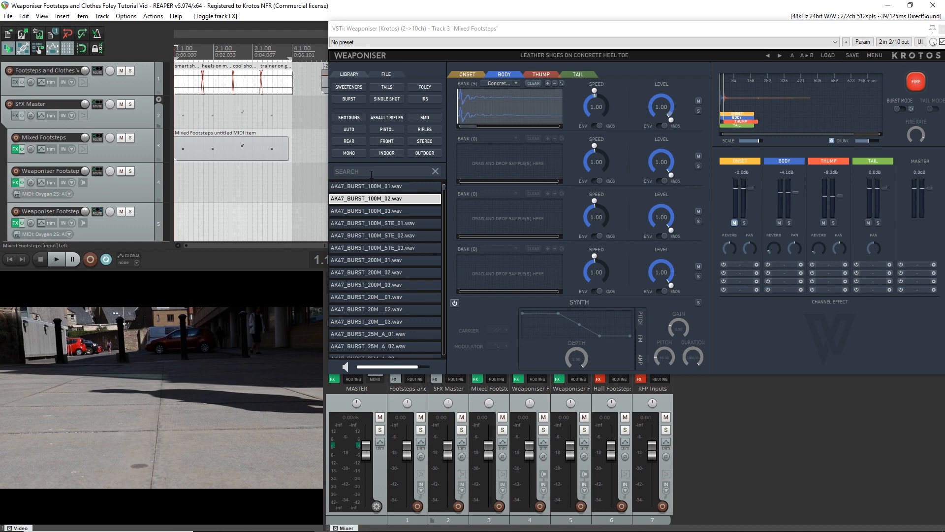
- Bypass the effects on the Mixed Footsteps track and play the footage without the Weaponiser sounds
left_click(21, 148)
left_click(134, 147)
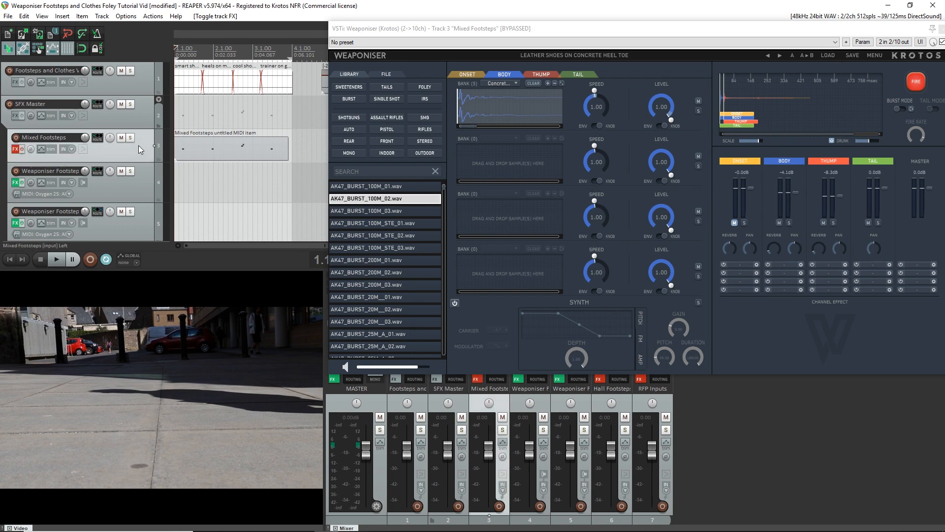
key("space")
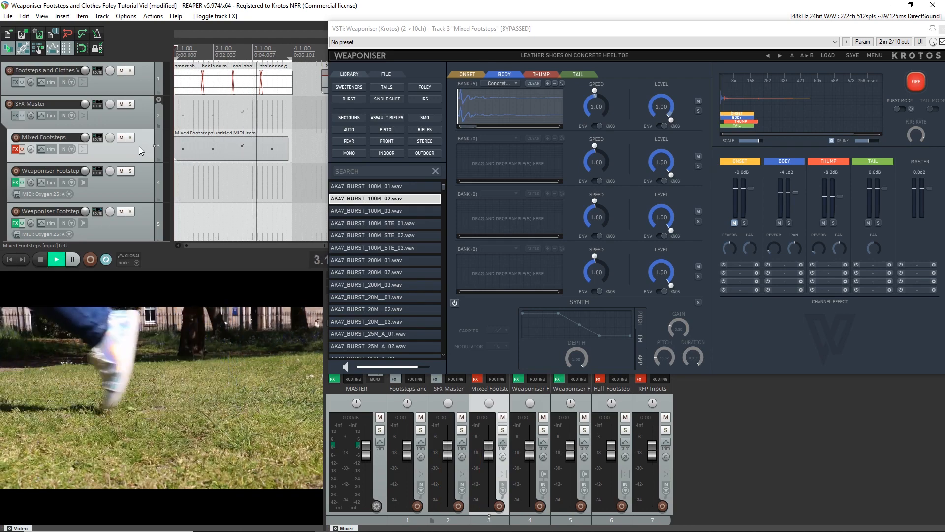
key("space")
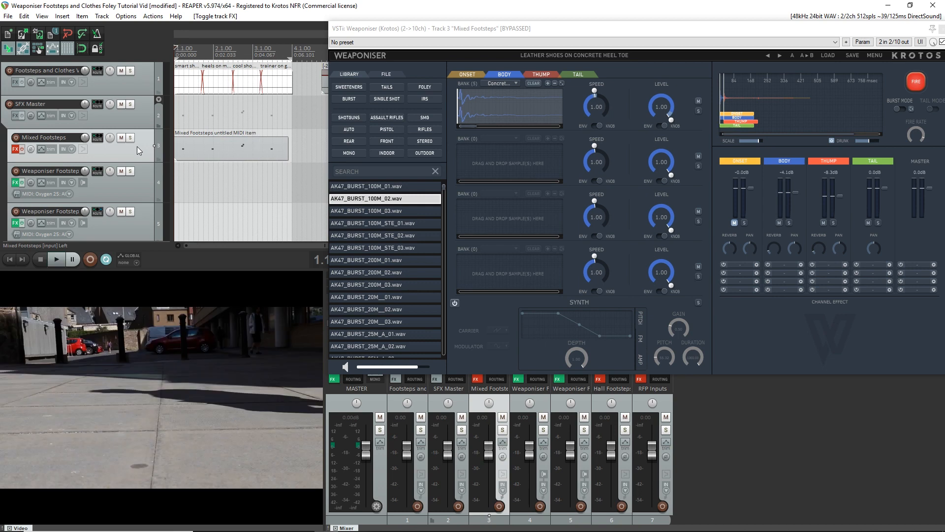
- Set the time selection to the smart shoe clip and review the sample lists in the first Body and Thump banks
double_click(182, 95)
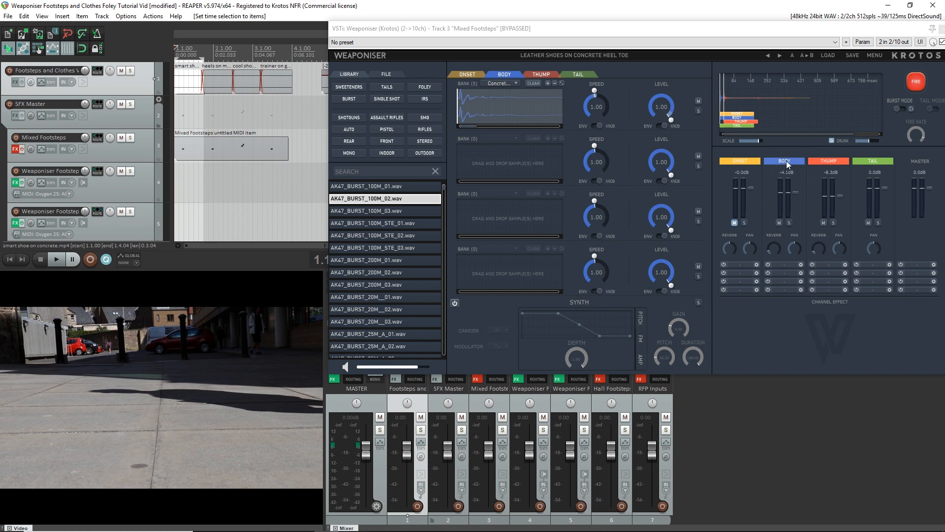
left_click(505, 83)
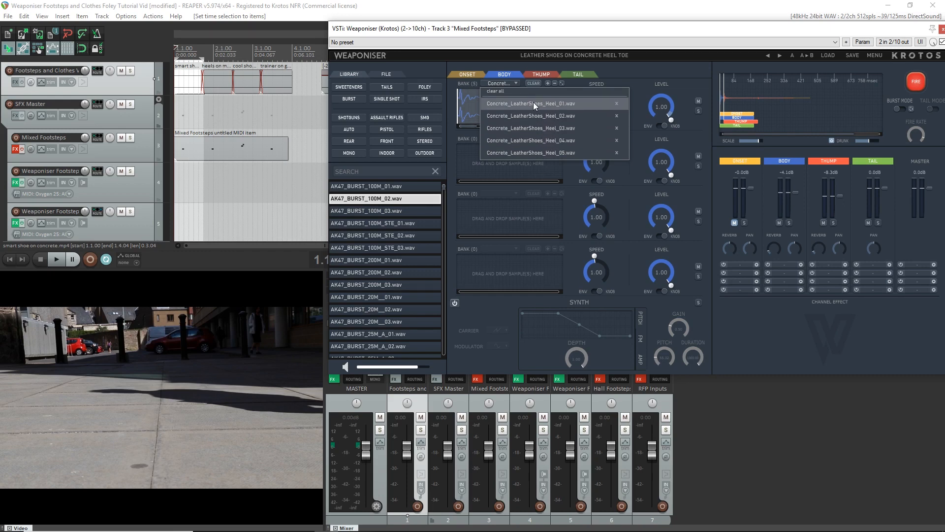
left_click(533, 74)
left_click(509, 84)
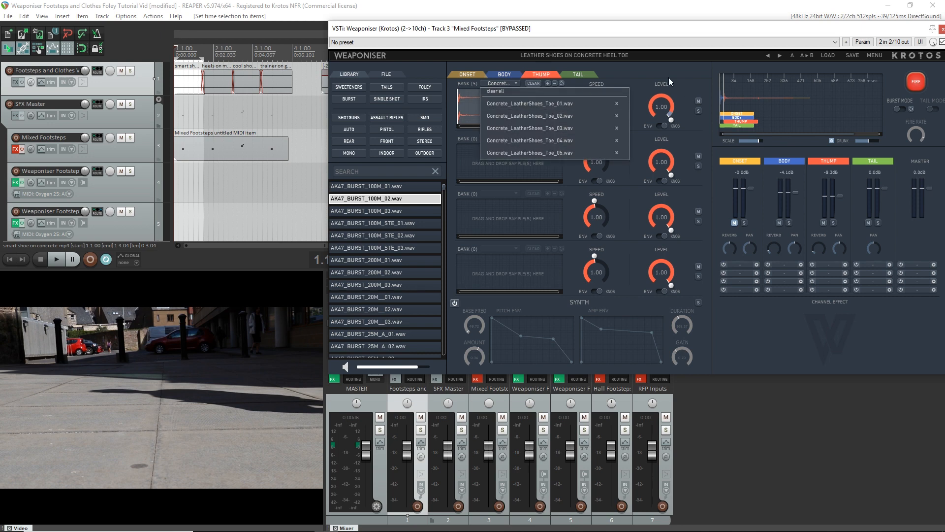
left_click(642, 81)
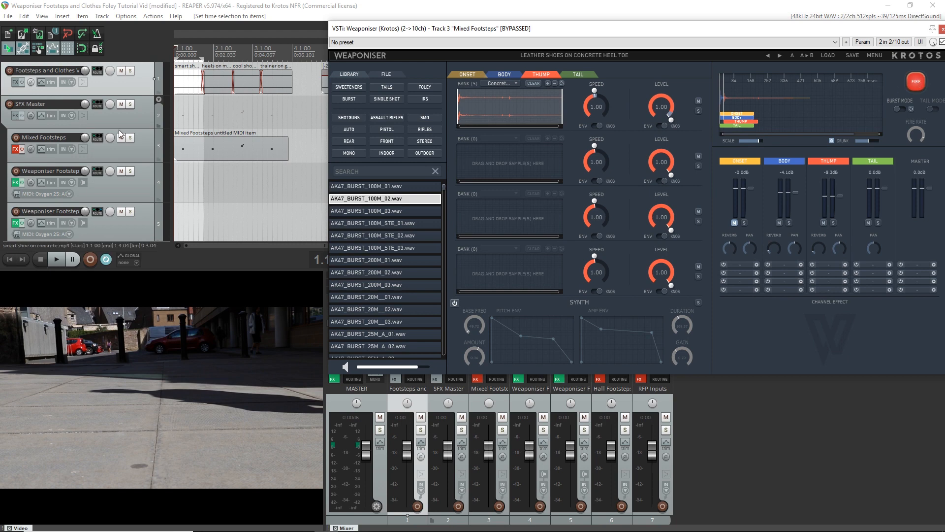
- Re-enable the effects on the Mixed Footsteps track and play the smart shoe clip with its footstep sound
left_click(138, 114)
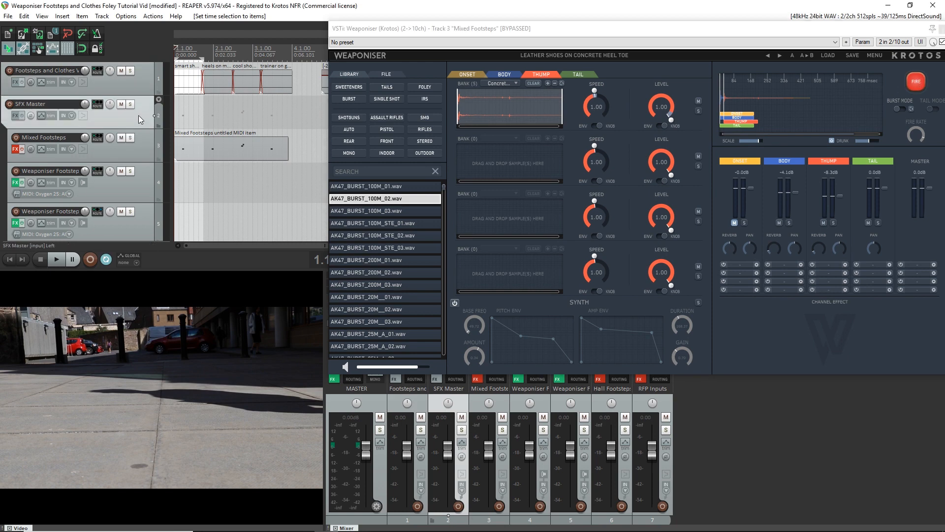
left_click(22, 149)
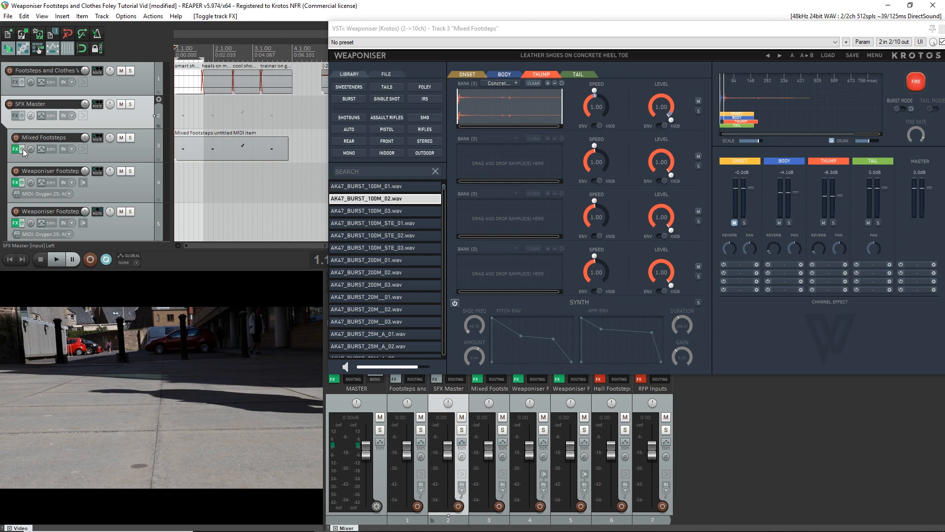
key("space")
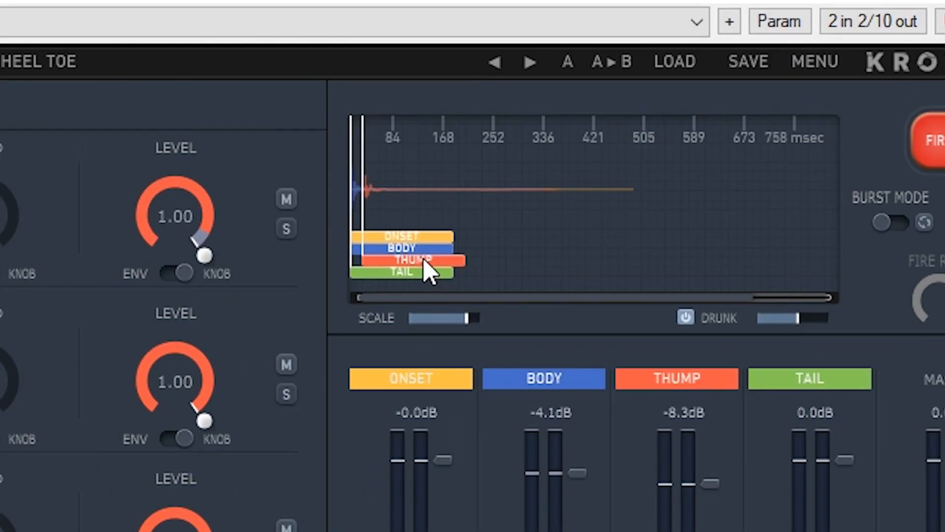
- Delay the Thump layer to just past the 84 ms mark on the Weaponiser timeline and audition the footstep
left_click_drag(424, 260, 459, 256)
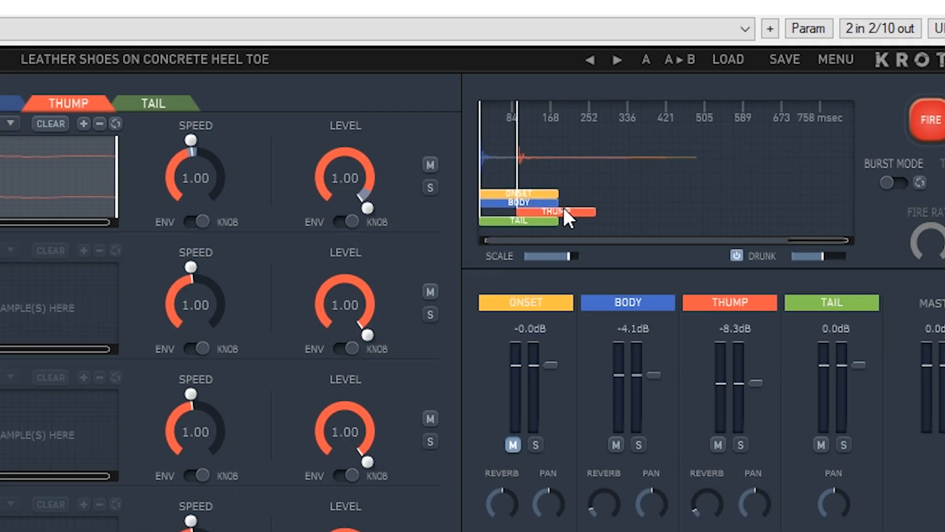
left_click(129, 150)
key("space")
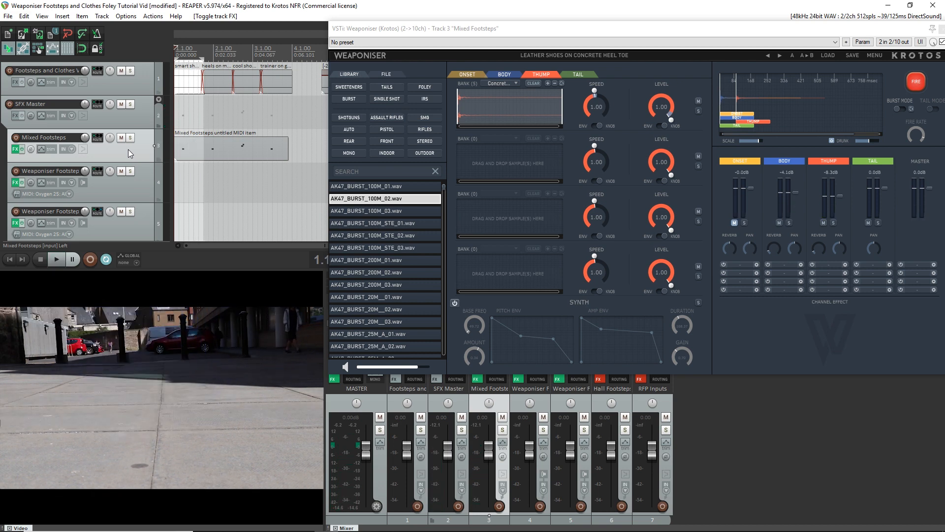
key("space")
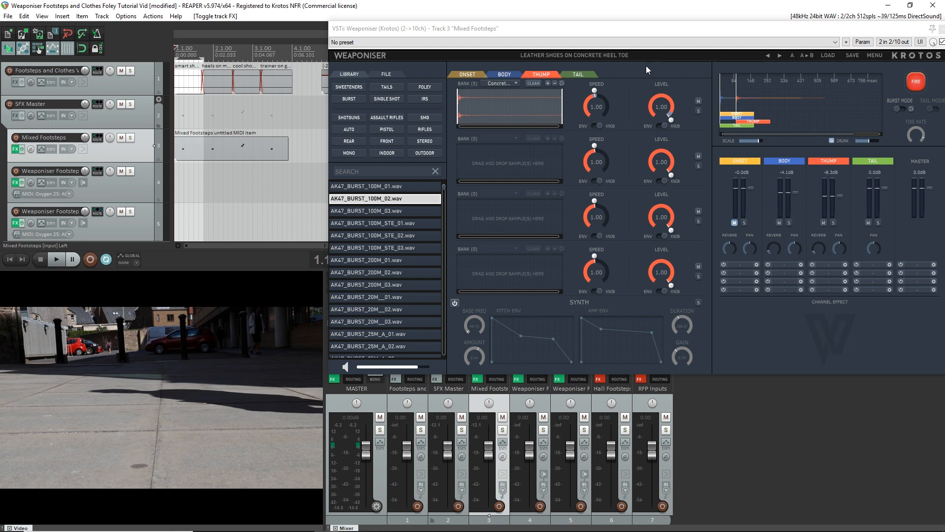
- Show the Body layer, set the time selection to the heels on metal clip and place the edit cursor near its start
left_click(506, 78)
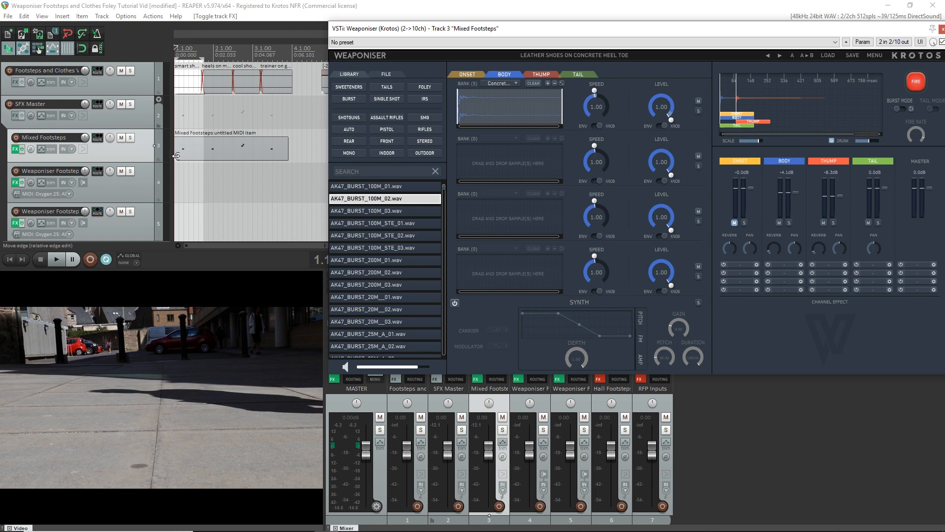
left_click(220, 93)
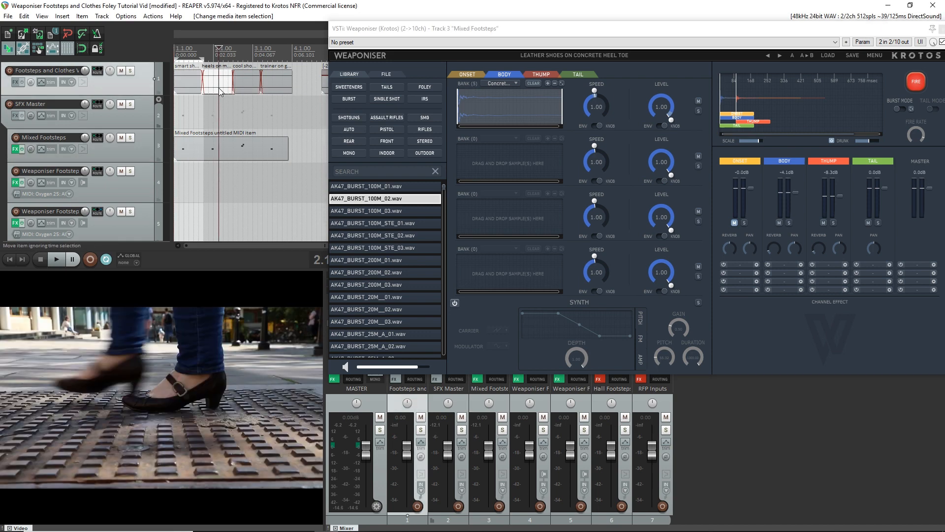
double_click(219, 92)
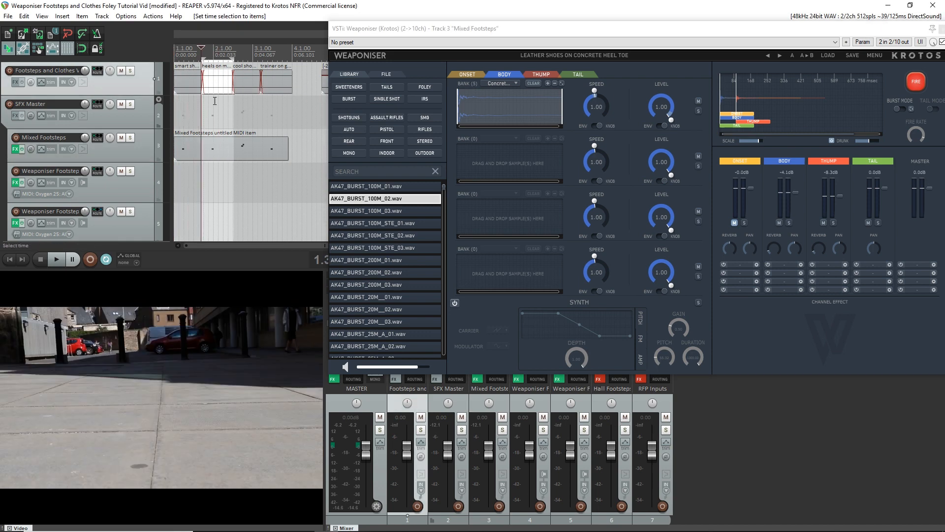
left_click(206, 50)
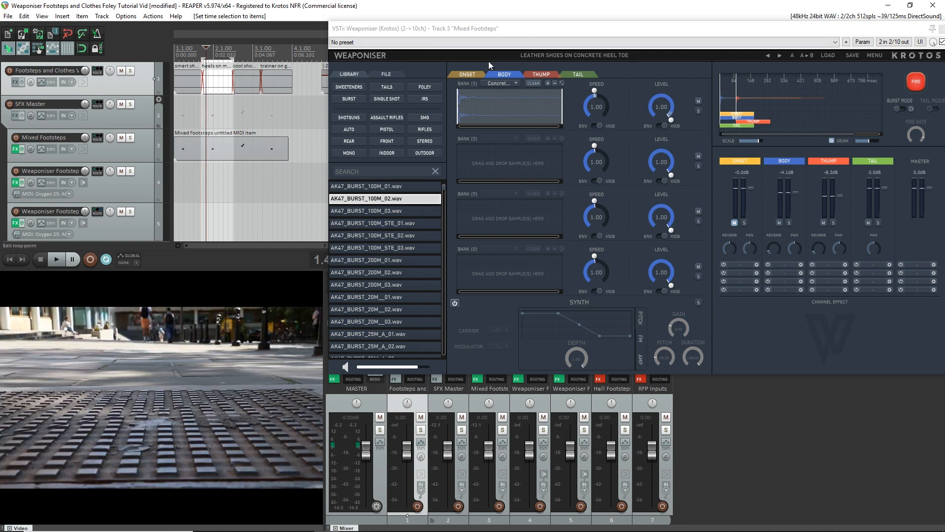
- Load the user preset High Heels on Metal in Weaponiser
left_click(580, 57)
mouse_move(591, 83)
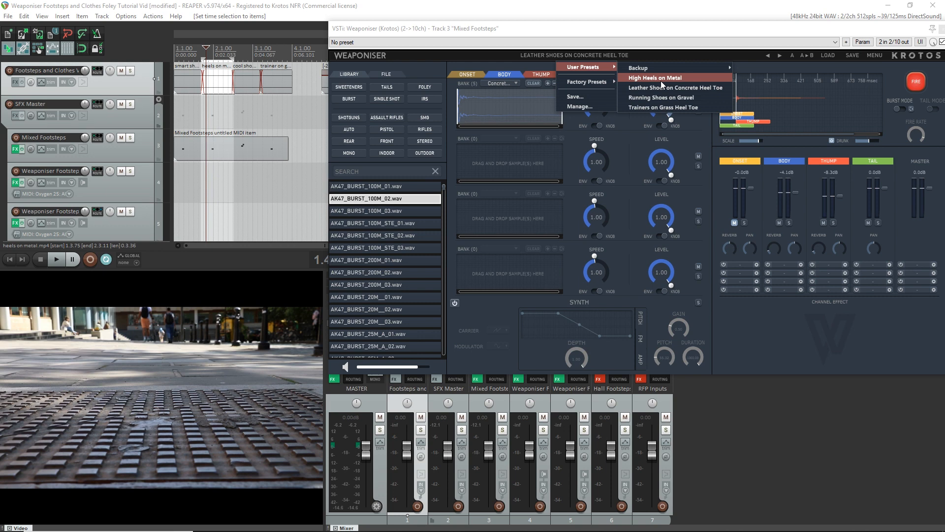
left_click(659, 79)
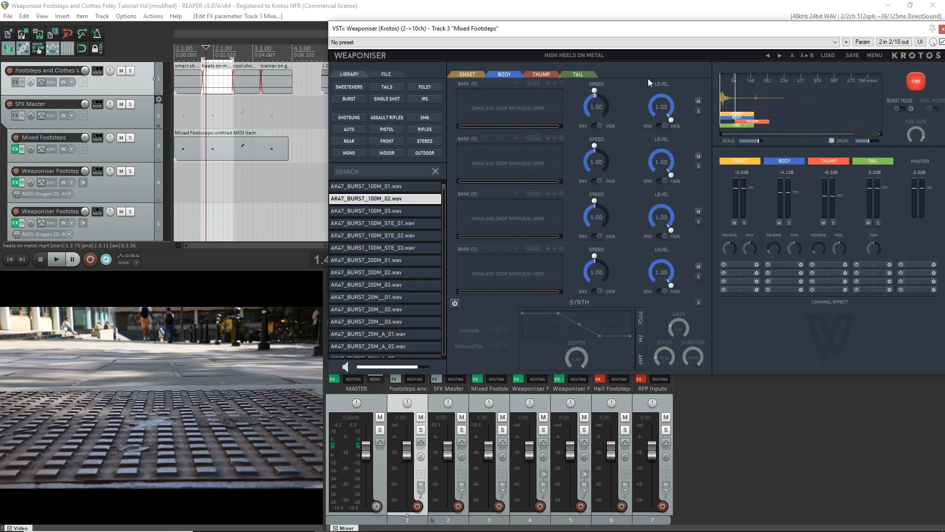
- Review the sample list in the first Onset bank and play the heels on metal clip
left_click(471, 72)
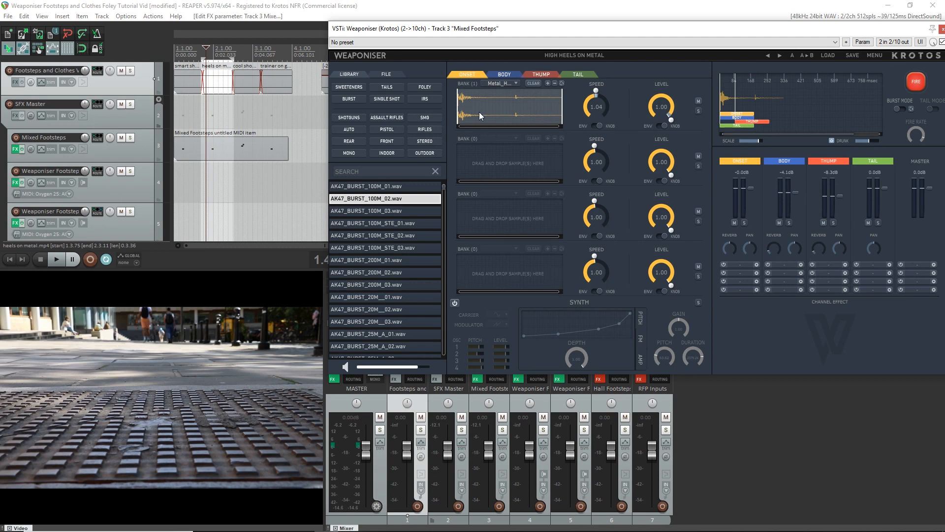
left_click(507, 84)
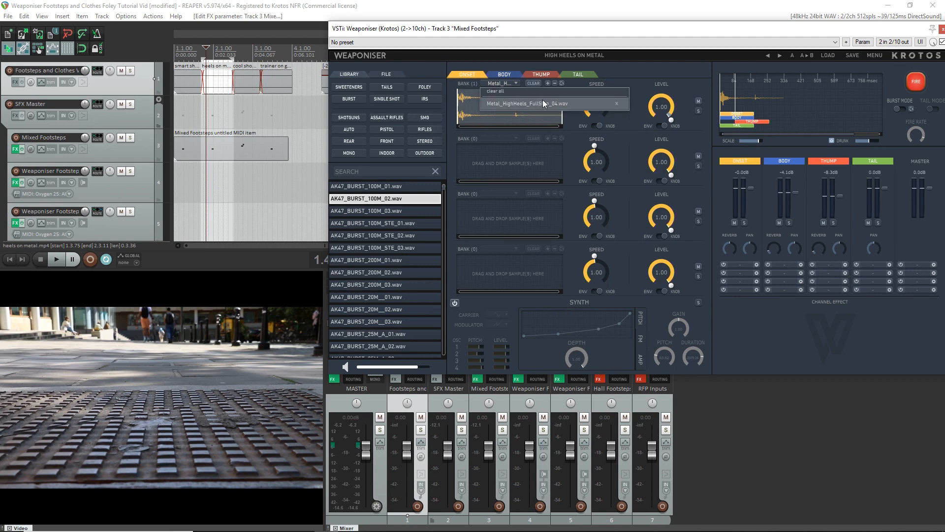
left_click(624, 72)
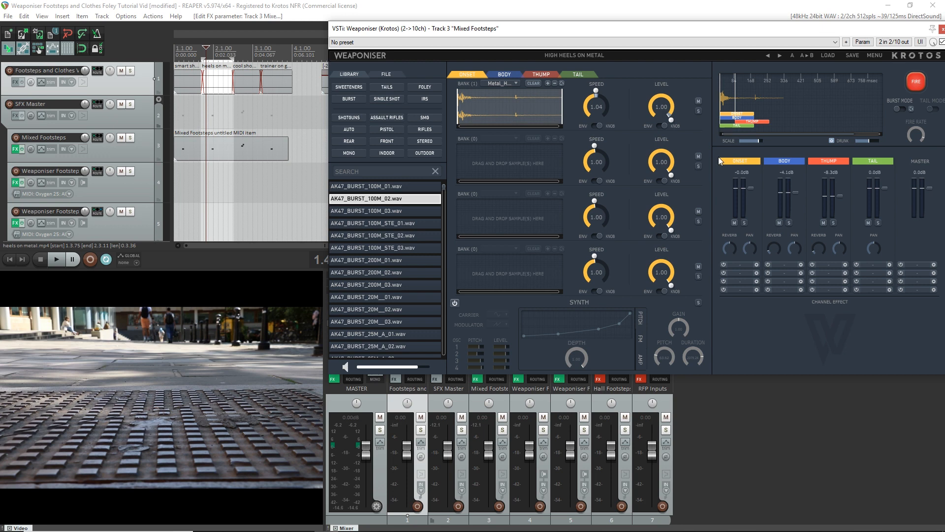
key("space")
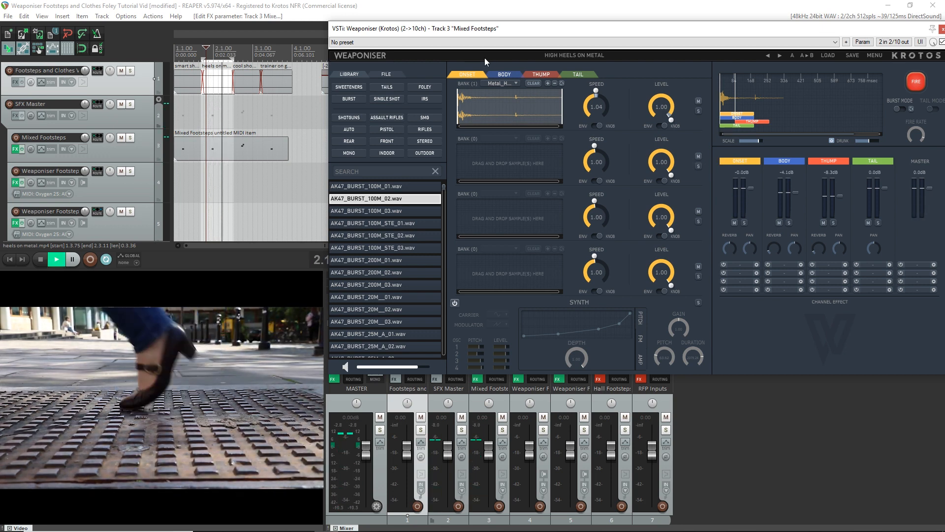
key("space")
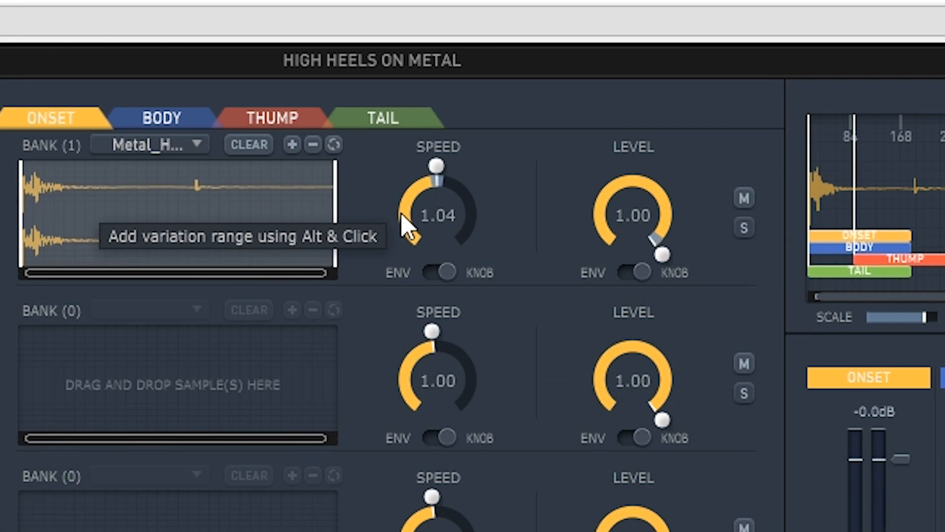
- Raise the first Onset bank's speed to 1.13 and audition the change against the footage
left_click_drag(401, 214, 406, 197)
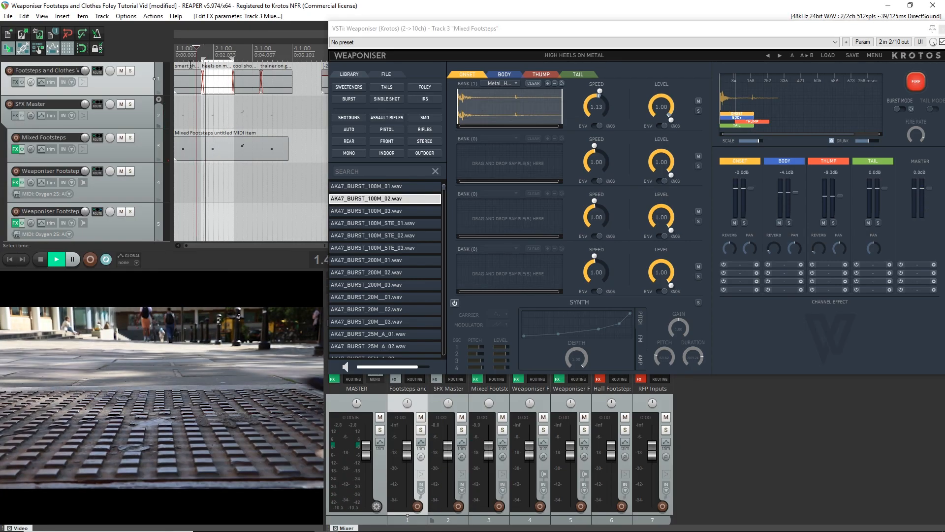
key("space")
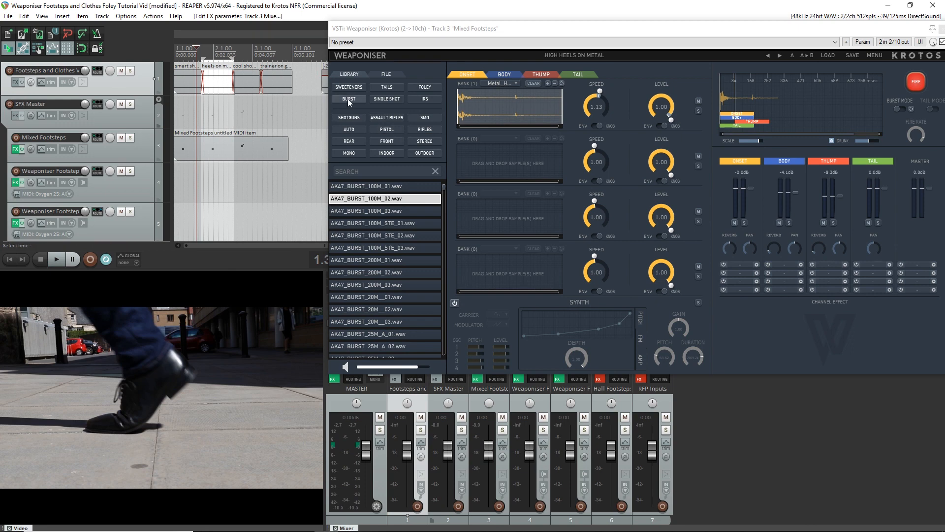
- Set the time selection to the cool shoe on grass clip and load the user preset Trainers on Grass Heel Toe
left_click(247, 88)
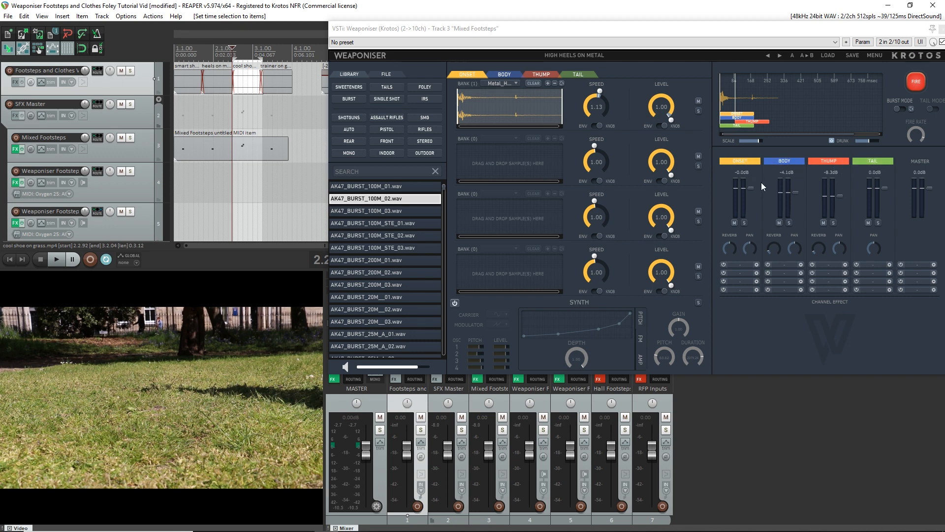
left_click(559, 56)
mouse_move(584, 65)
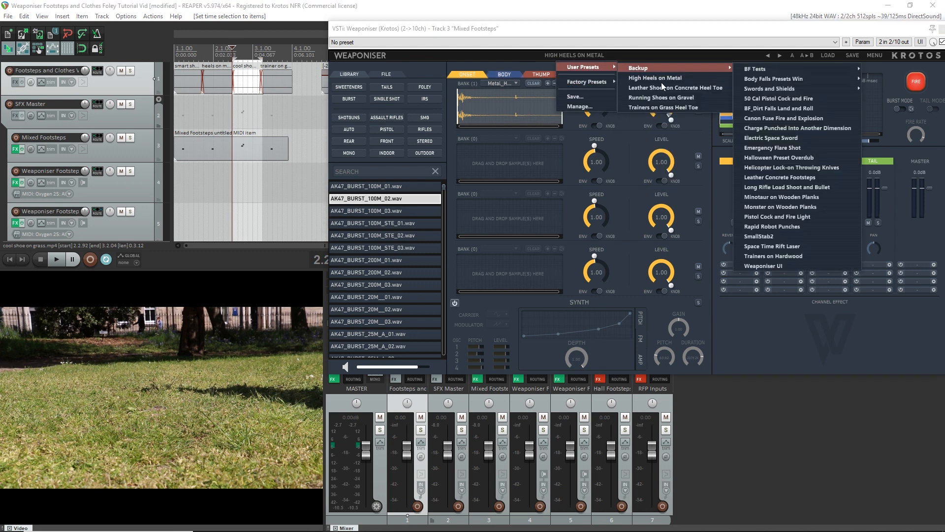
left_click(662, 109)
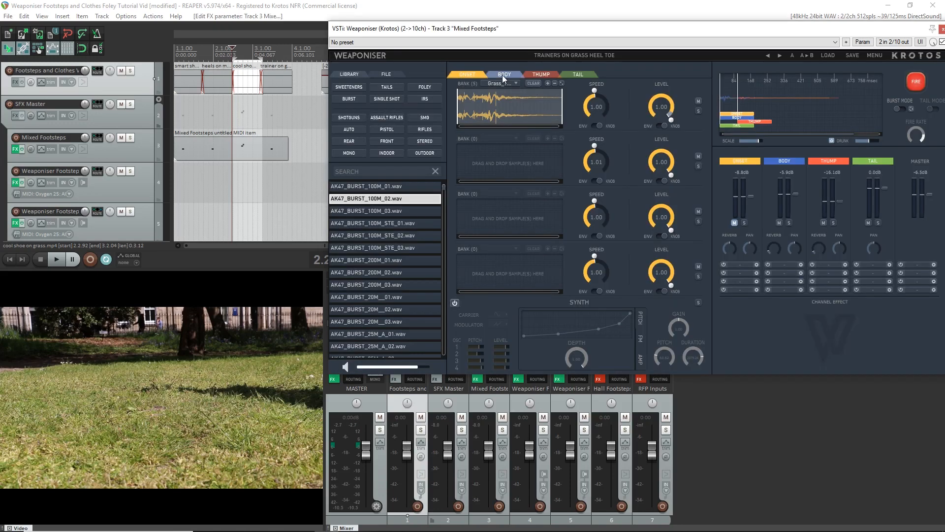
- Inspect the Body and Thump layers of the grass preset and play the footage from before the grass clip
left_click(502, 75)
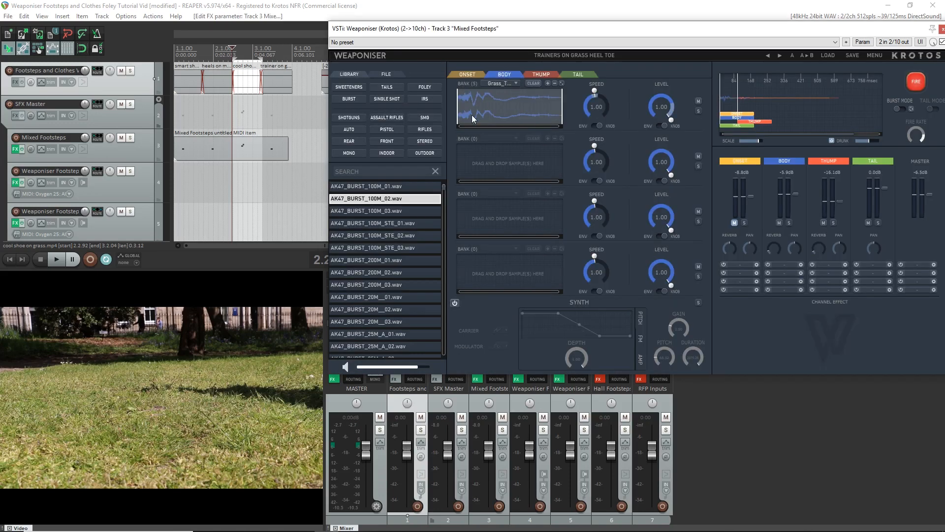
left_click(542, 75)
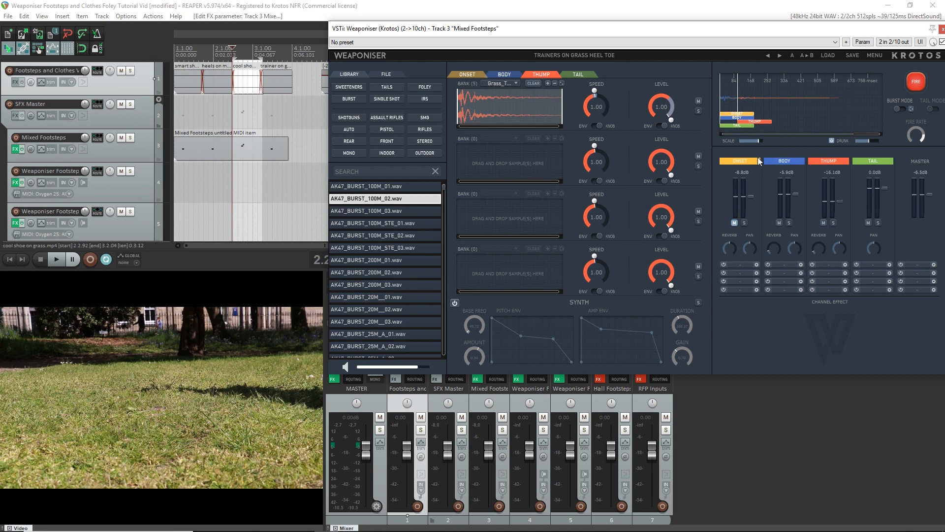
left_click(219, 48)
key("space")
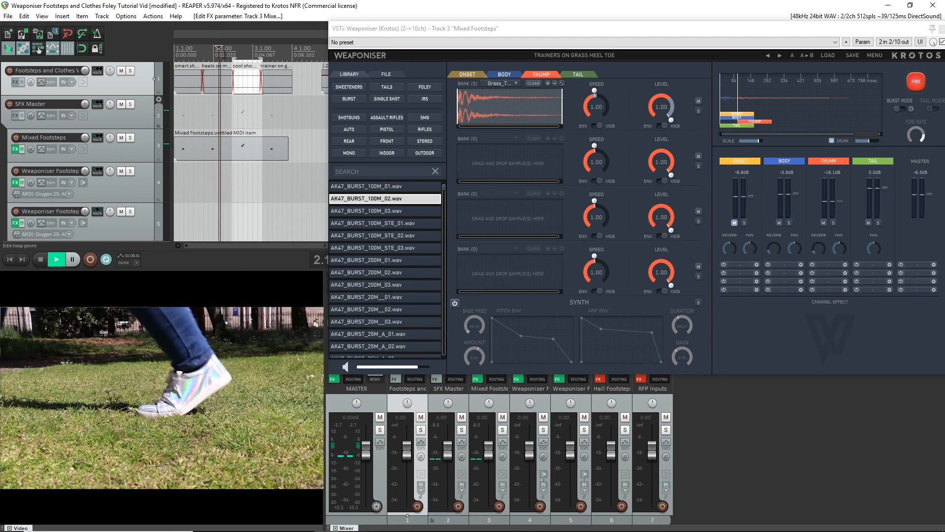
key("space")
- Return the edit cursor to the grass clip and review the toe samples listed in the first Thump bank
left_click(240, 51)
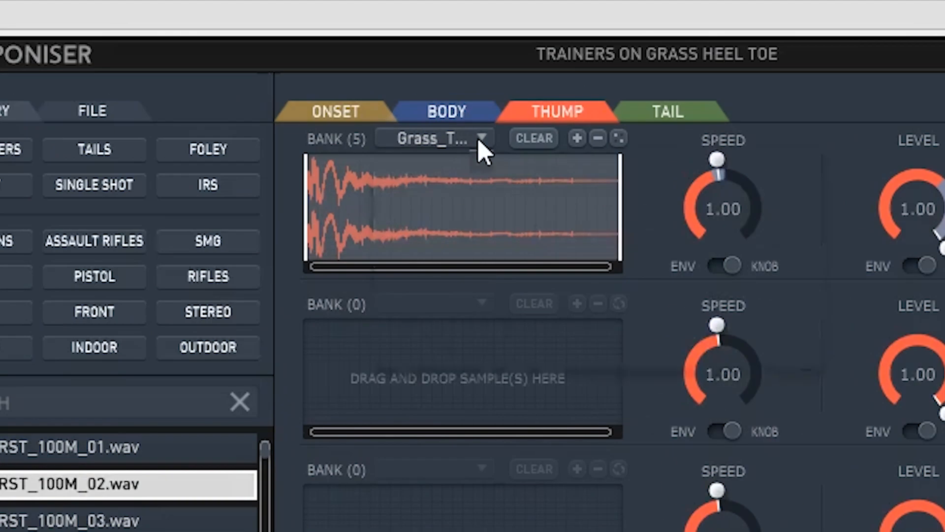
left_click(516, 84)
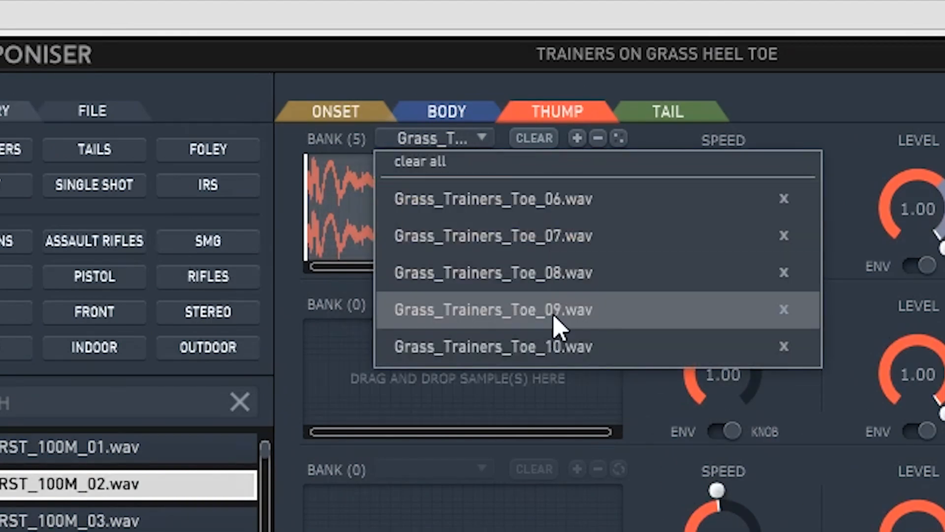
left_click(812, 139)
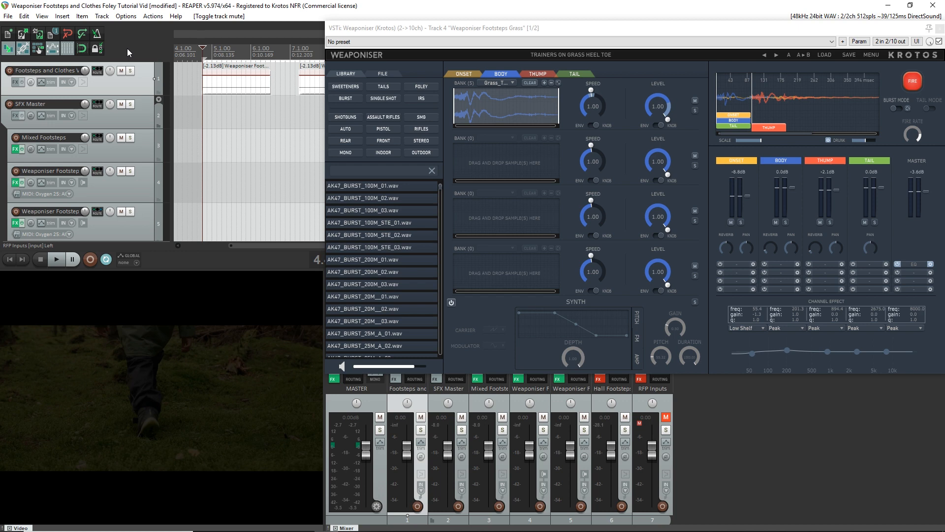
- Audition the trainers-on-grass footsteps against the footage from the start of the grass clip
key("space")
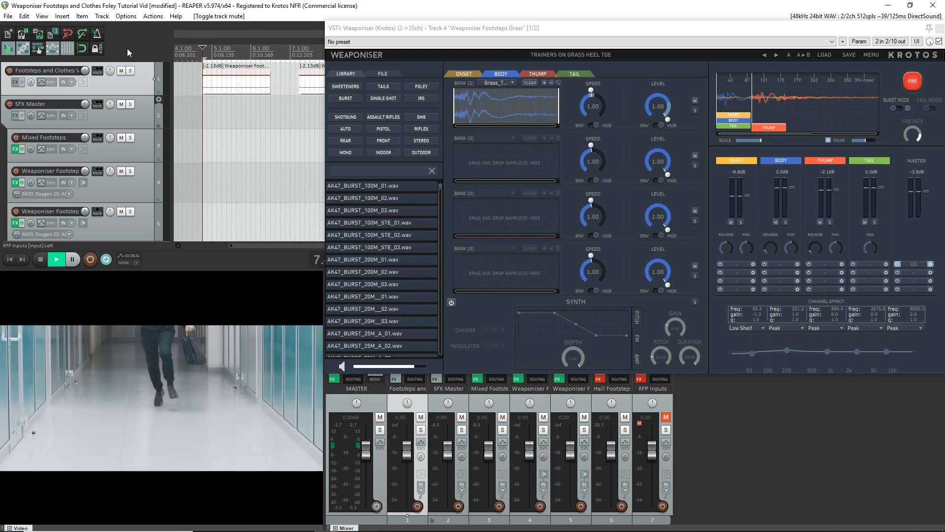
key("space")
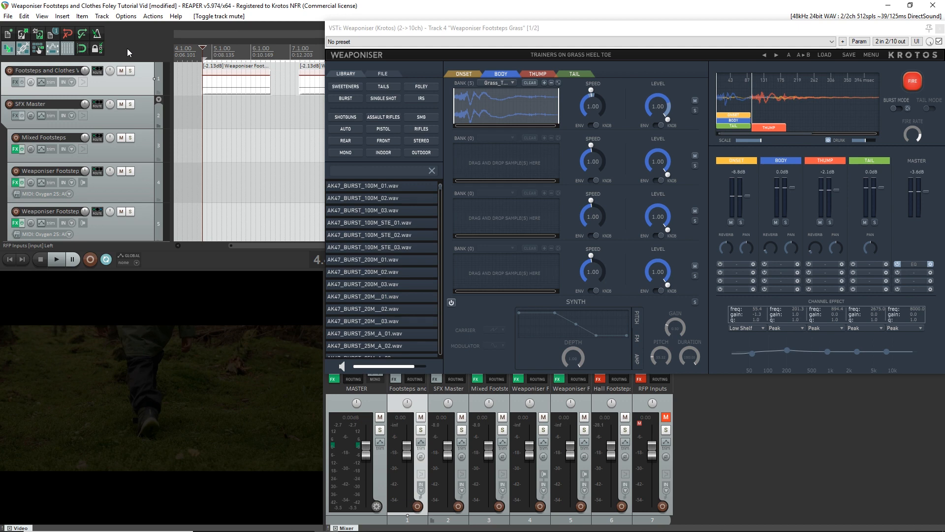
scroll(144, 189, "down", 1)
scroll(141, 185, "up", 1)
left_click(14, 171)
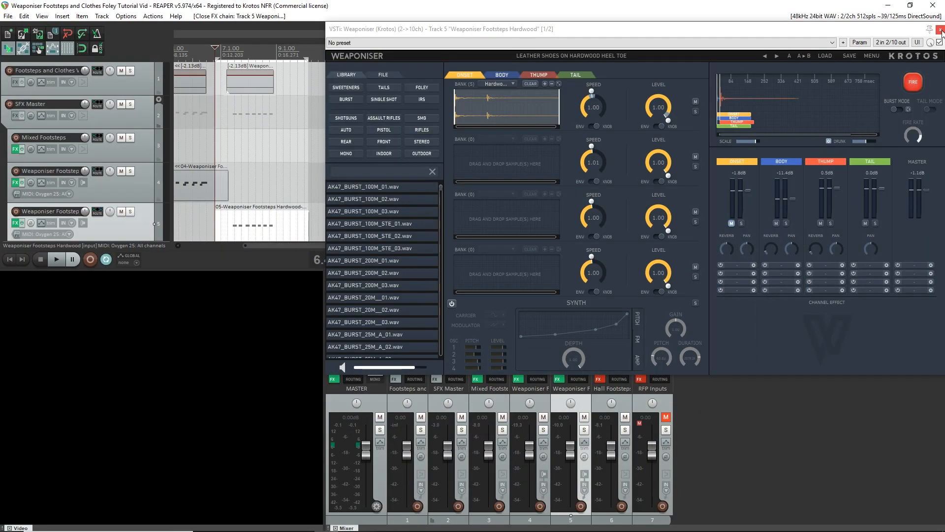
- Close the Weaponiser window and set the time selection to span the grass and hallway video clips
left_click(941, 31)
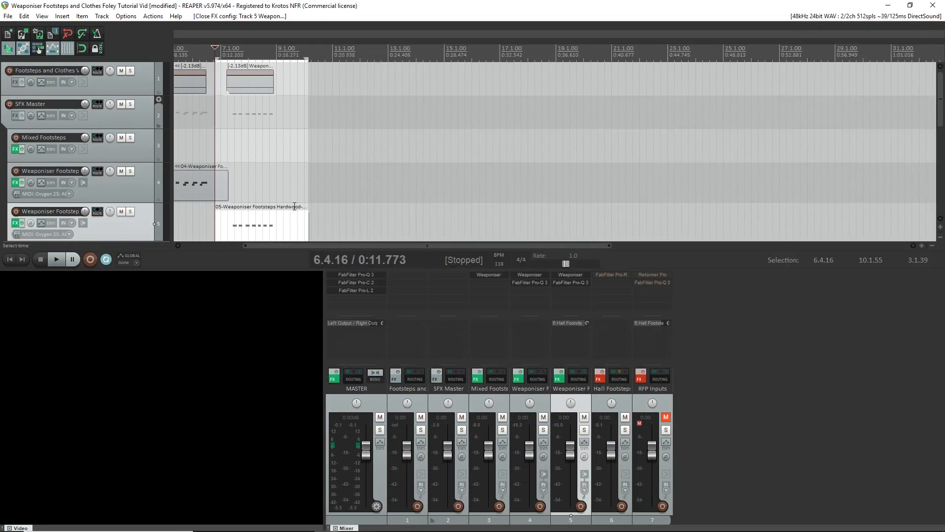
scroll(262, 207, "down", 3)
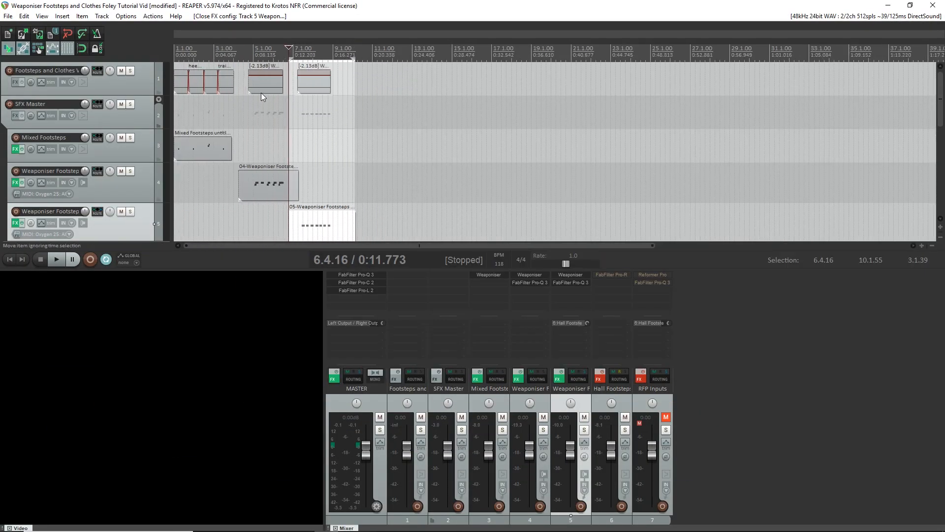
left_click(261, 91)
left_click(315, 89, "shift")
key("t")
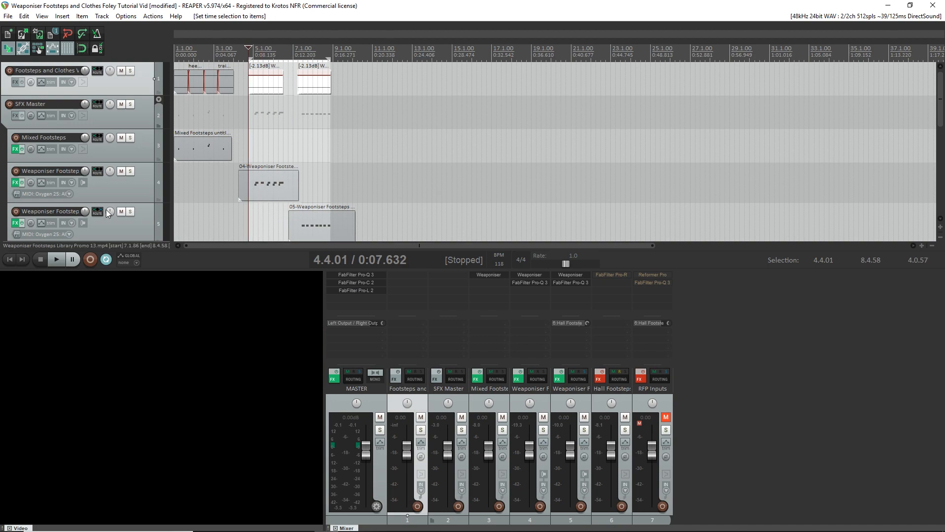
- Unmute and solo the RFP Inputs track and play its unprocessed recordings against the footage
scroll(91, 200, "down", 2)
scroll(91, 201, "down", 1)
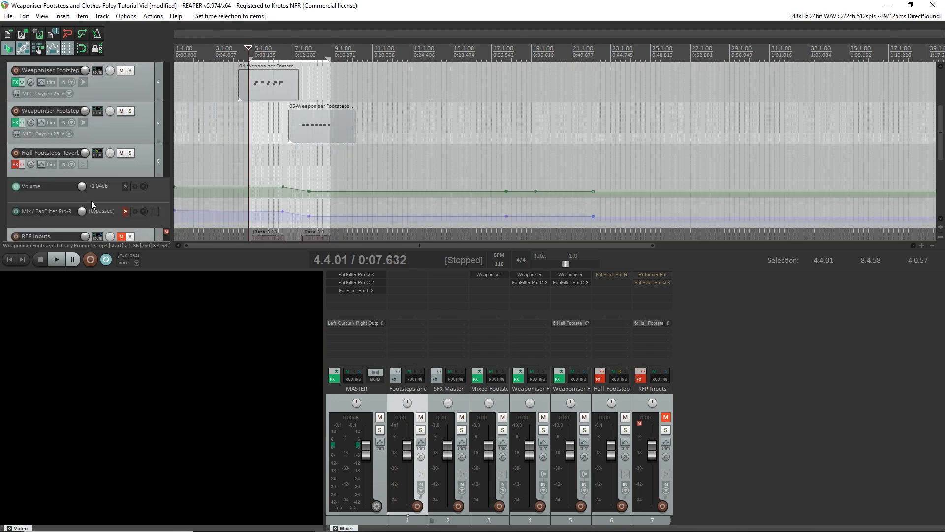
scroll(121, 191, "down", 1)
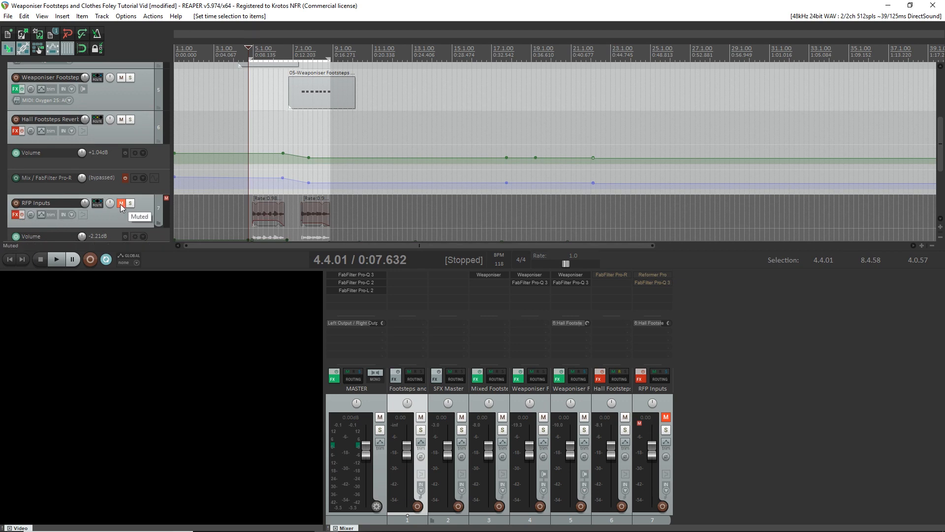
left_click(121, 203)
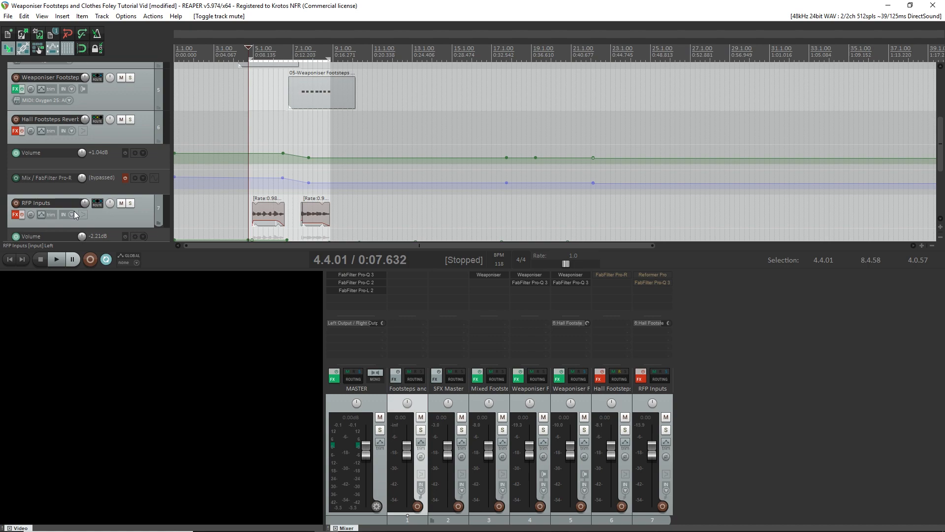
left_click(131, 204)
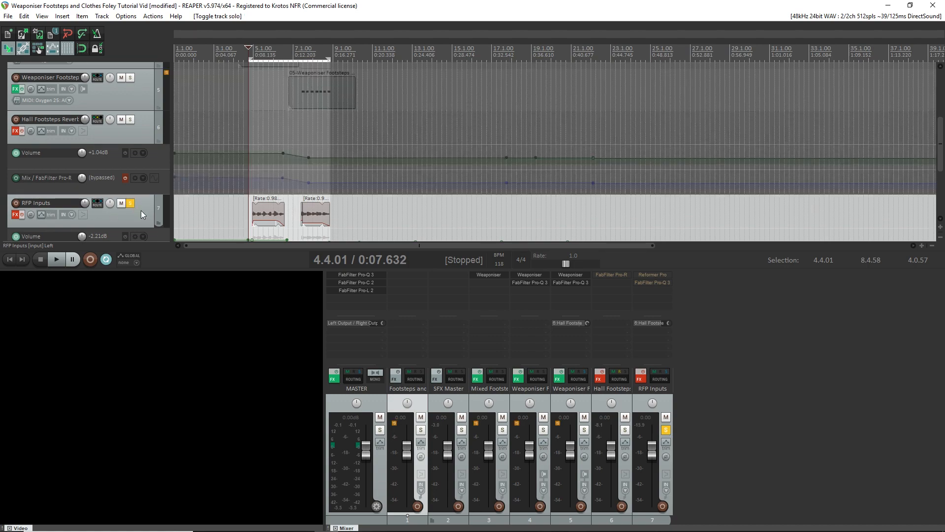
key("space")
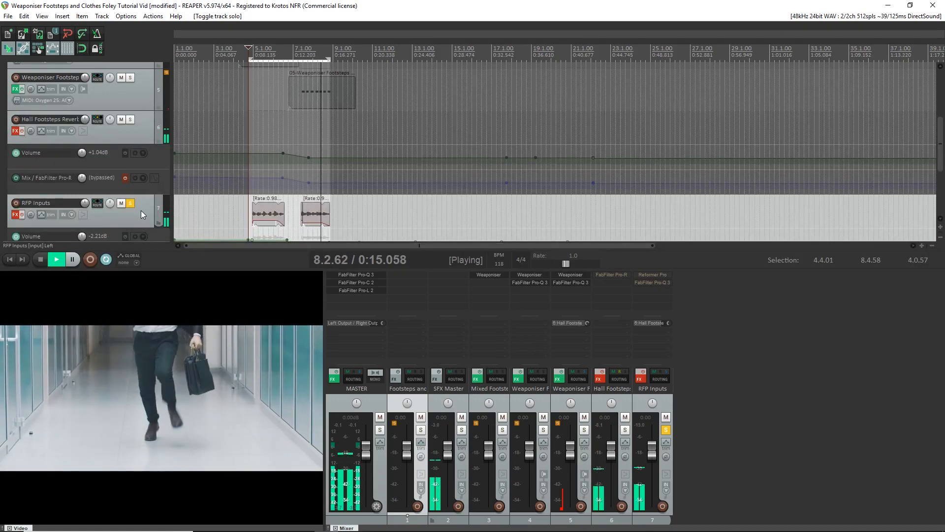
key("space")
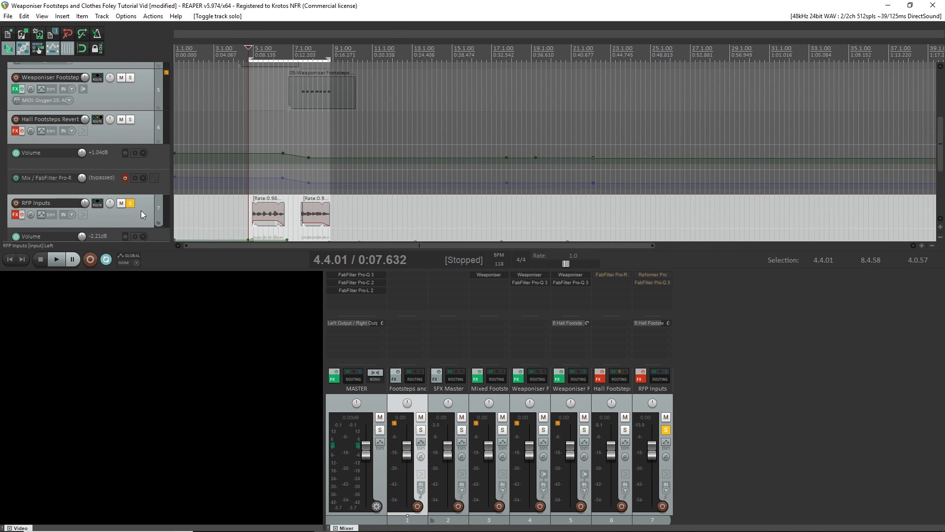
- Open the RFP Inputs track's Reformer Pro effect clear of the track list and enable the bypassed effects chain
left_click(15, 215)
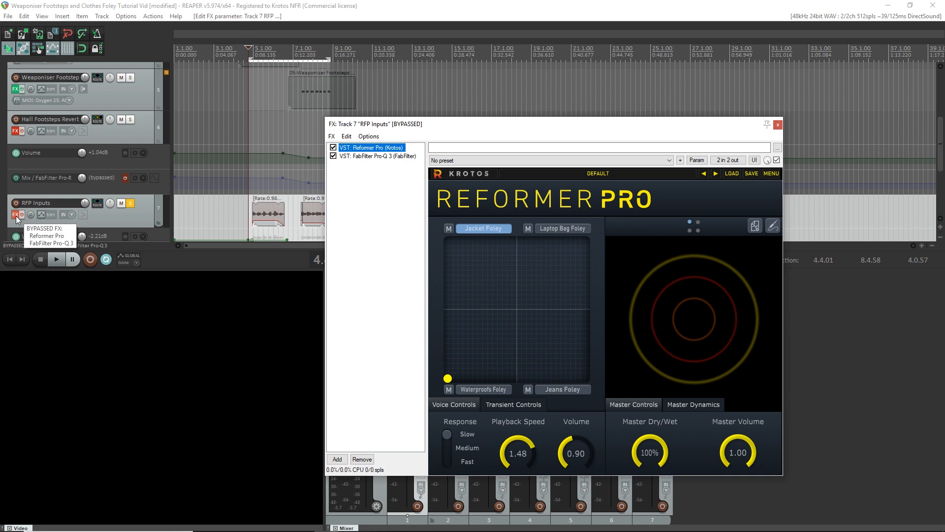
left_click_drag(522, 127, 635, 58)
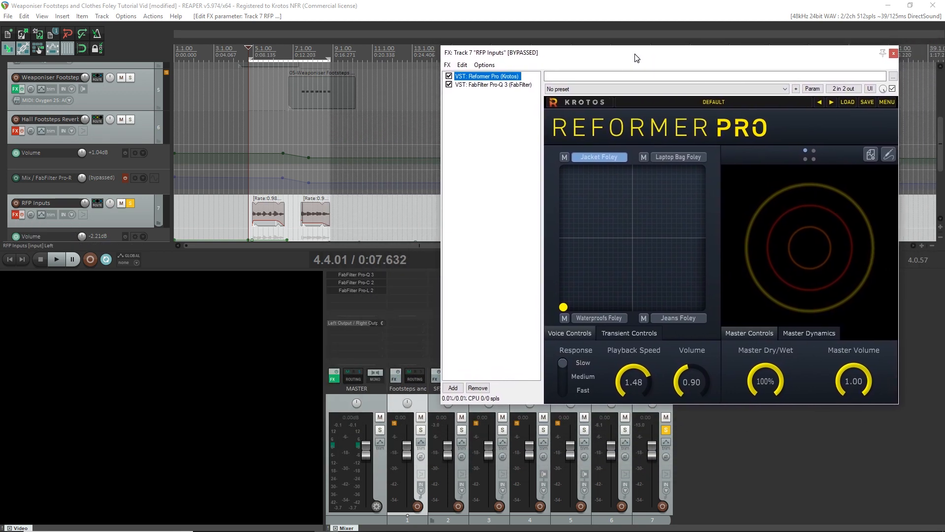
left_click(22, 215)
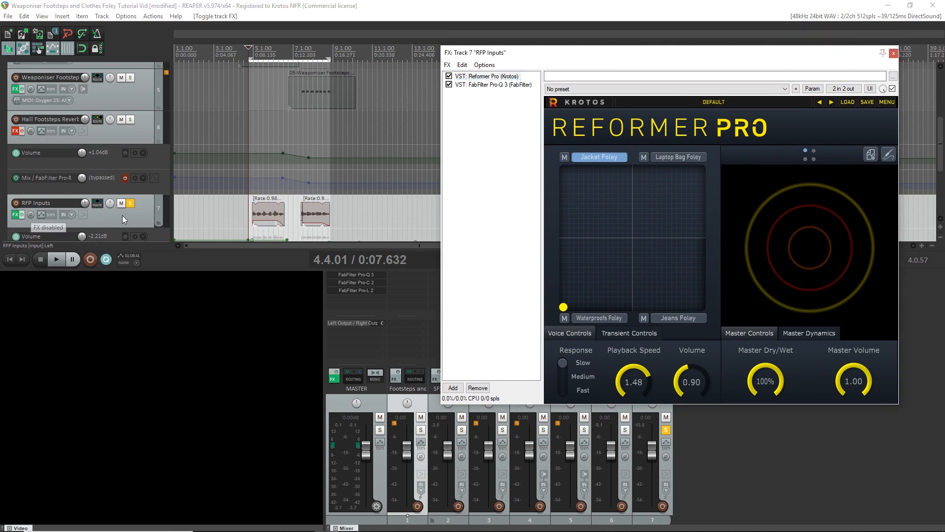
- Show the RFP Inputs automation lanes and audition the Reformer Pro clothing foley against both clips
scroll(141, 227, "down", 3)
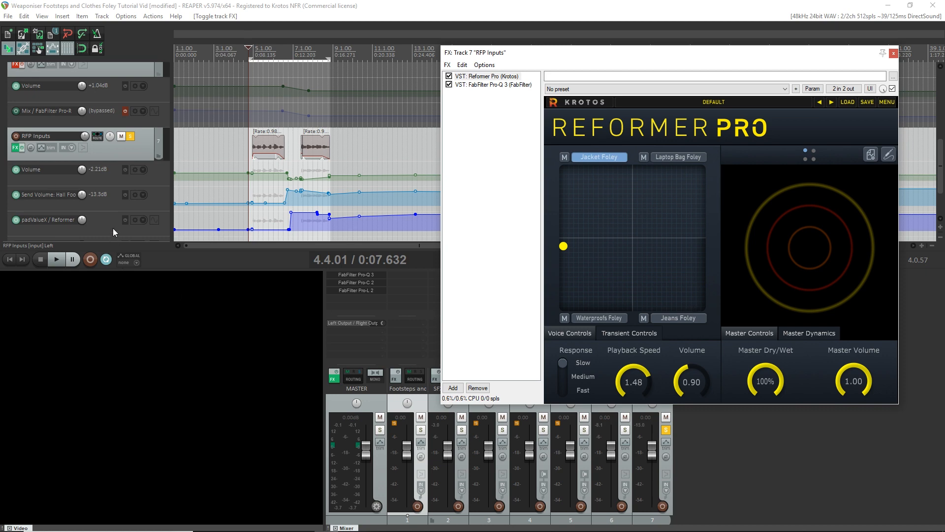
left_click(132, 153)
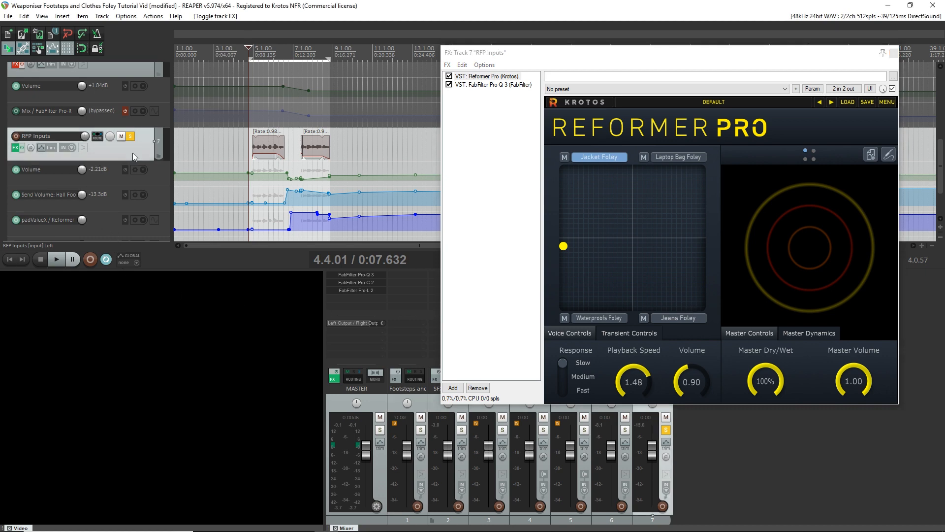
key("space")
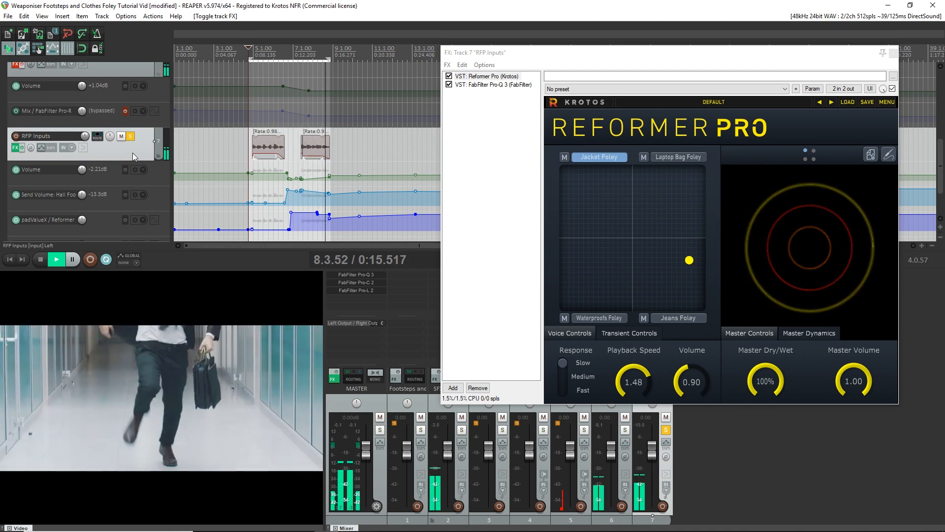
key("space")
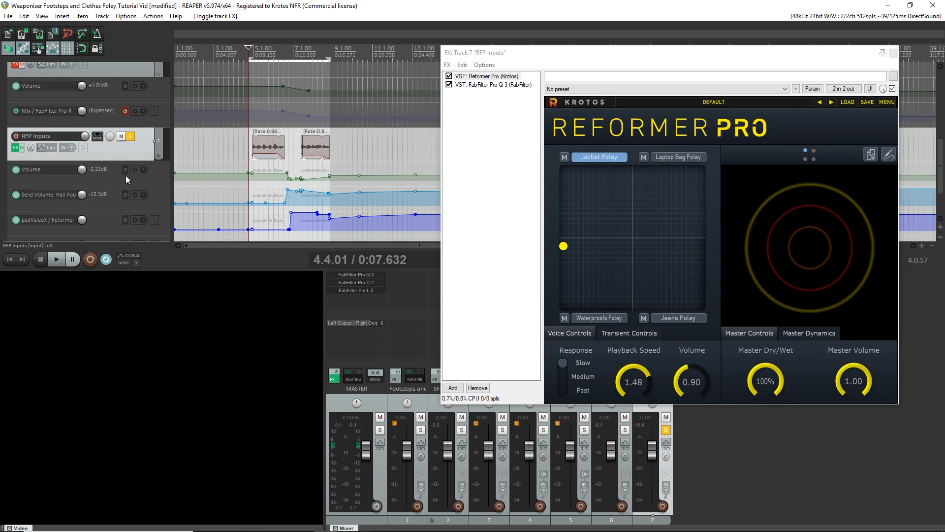
- Unsolo the RFP Inputs track and play the clothing foley together with the footsteps
left_click(130, 136)
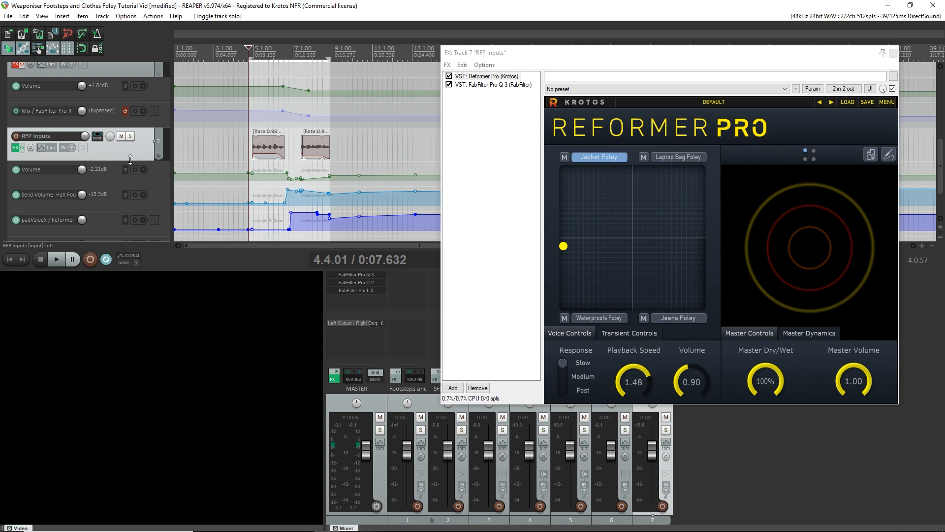
scroll(130, 160, "up", 8)
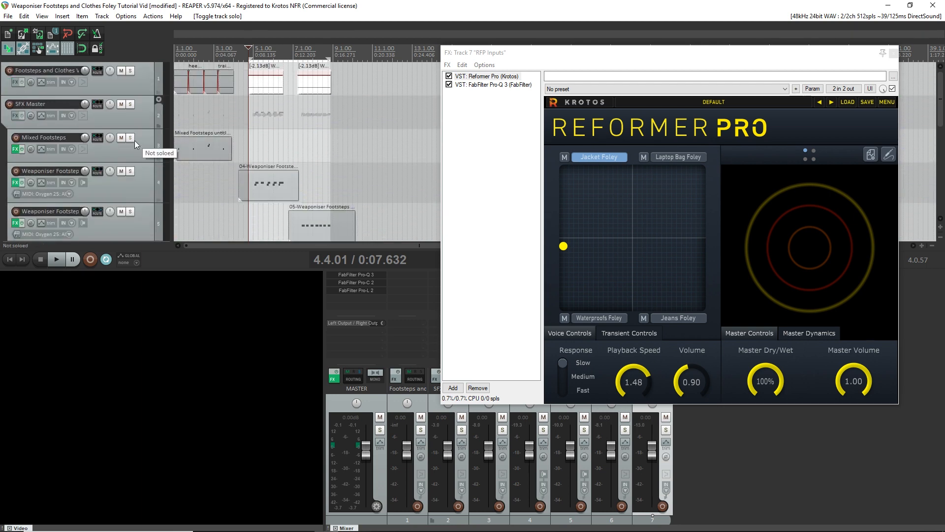
scroll(135, 140, "down", 6)
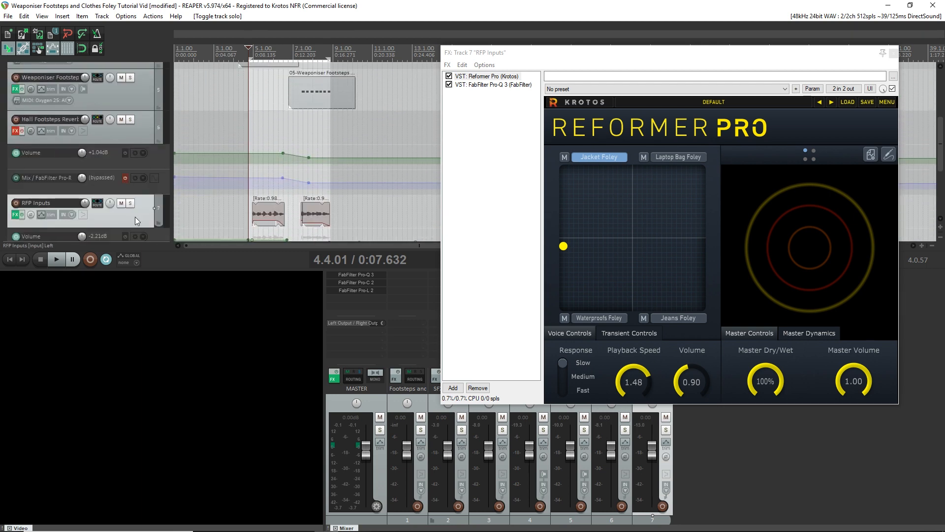
key("space")
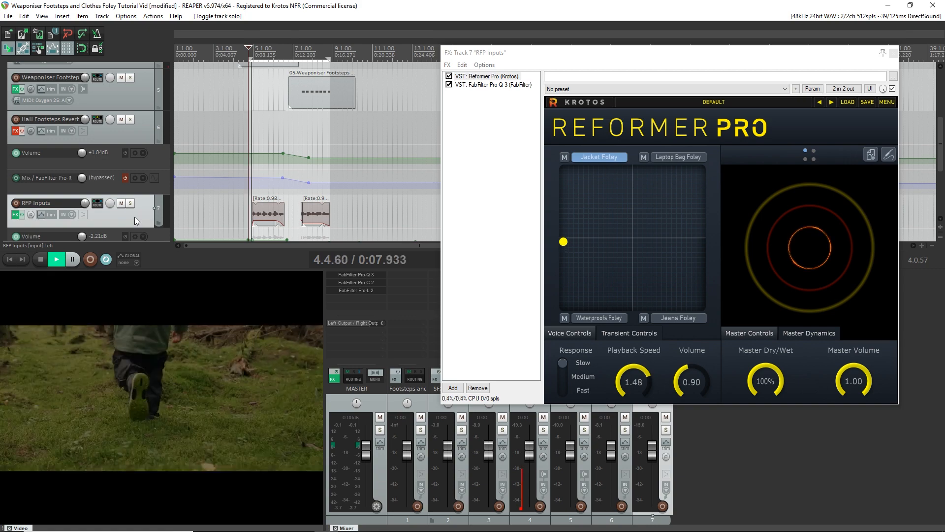